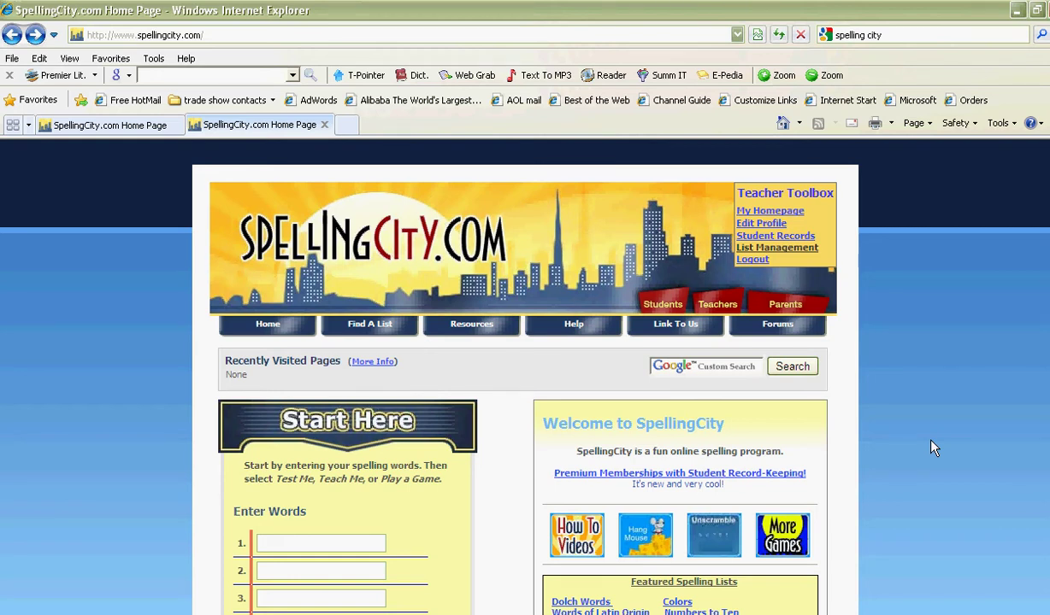
Go to the teacher's own homepage from the Teacher Toolbox.
scroll(933, 448, down, 2)
scroll(933, 448, up, 2)
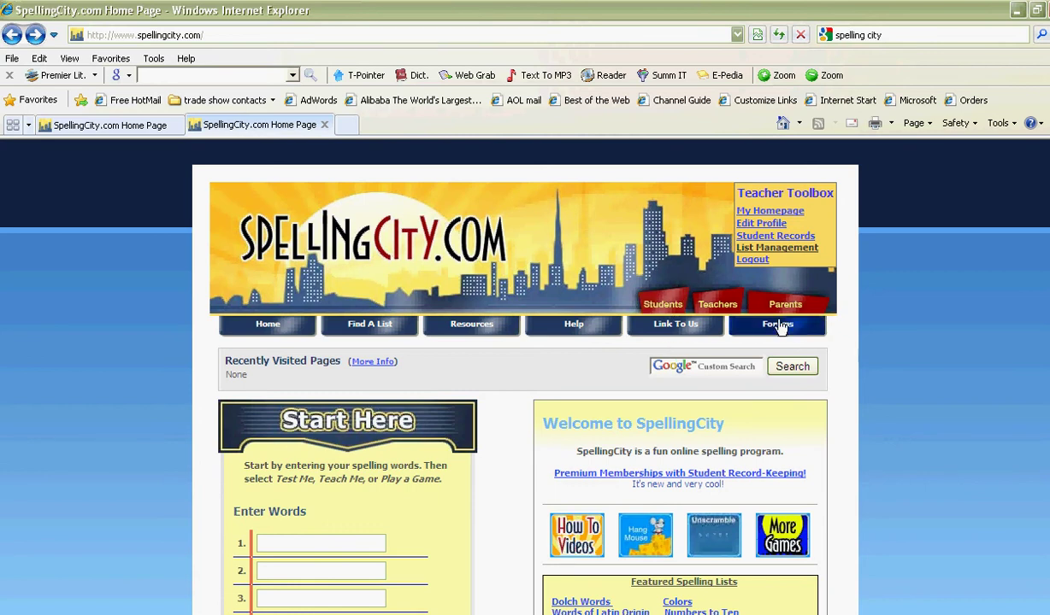
scroll(929, 304, down, 3)
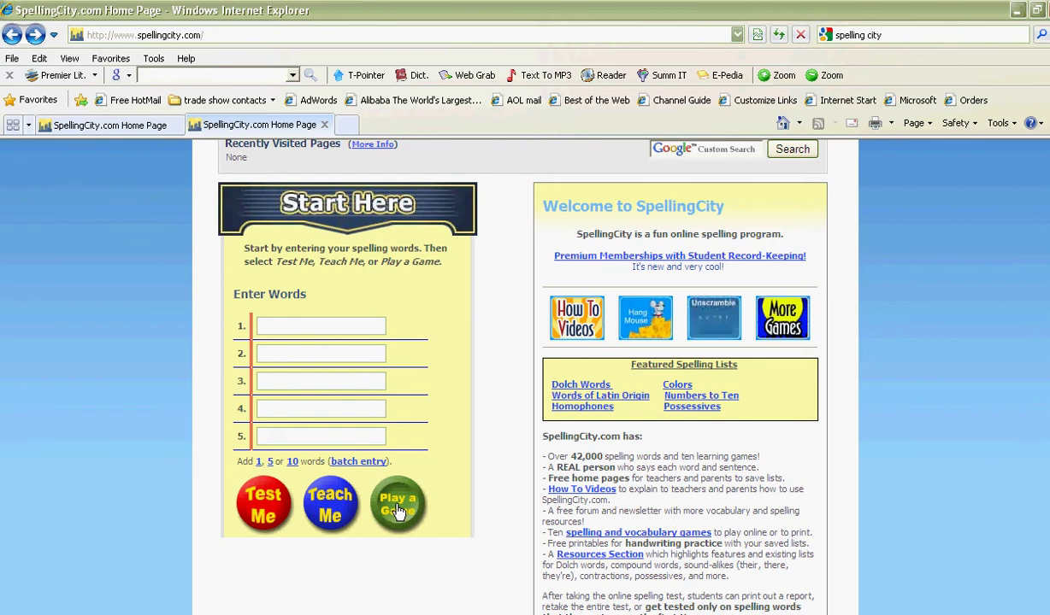
scroll(406, 444, up, 2)
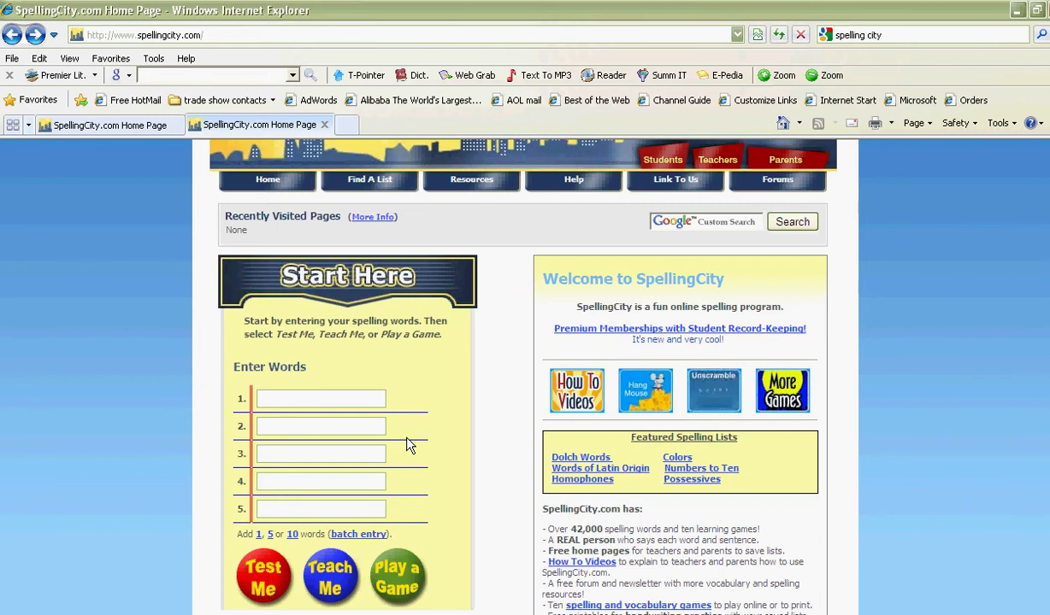
scroll(406, 444, up, 4)
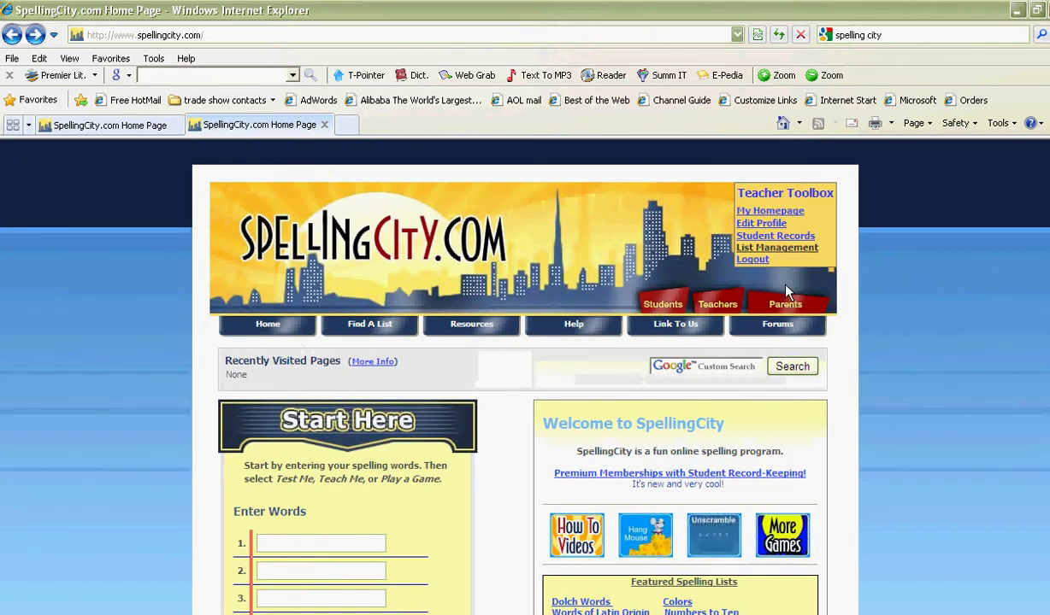
click(764, 248)
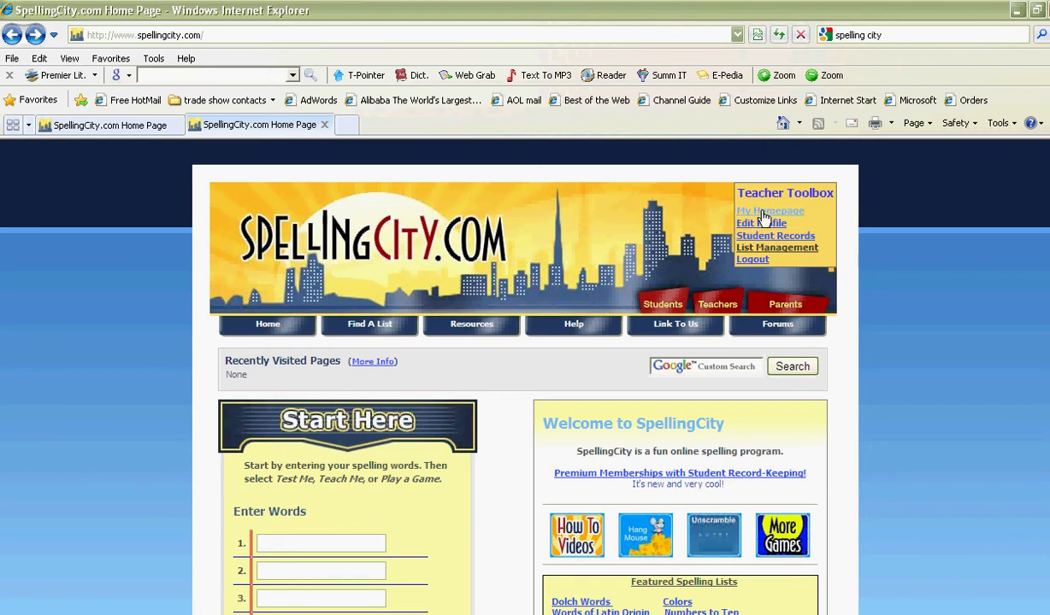
click(764, 214)
Open the 1st Grade Demonstration list of number words from the resources page.
scroll(547, 422, down, 2)
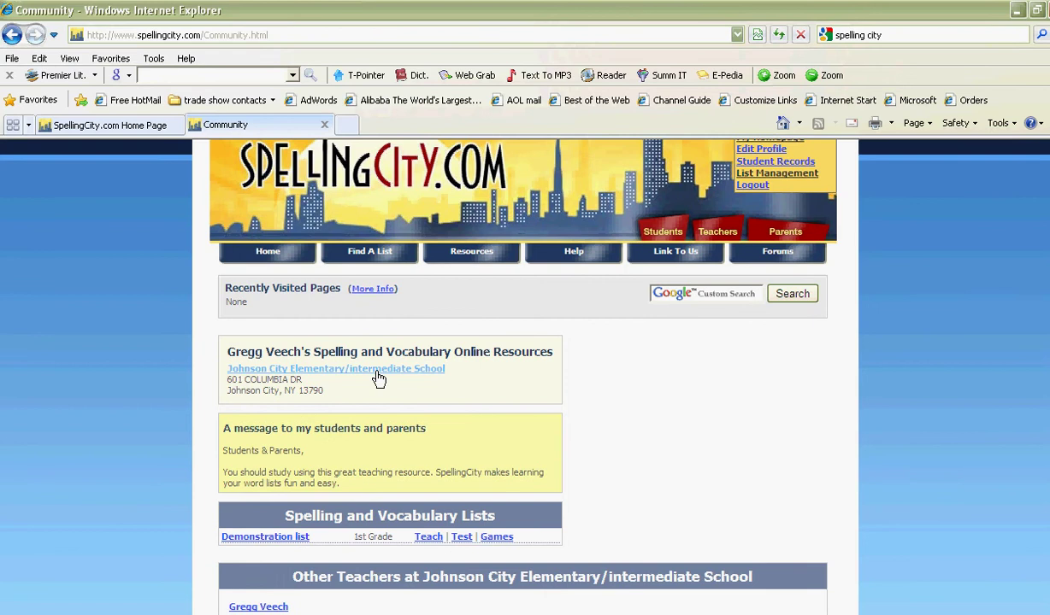
scroll(513, 377, down, 3)
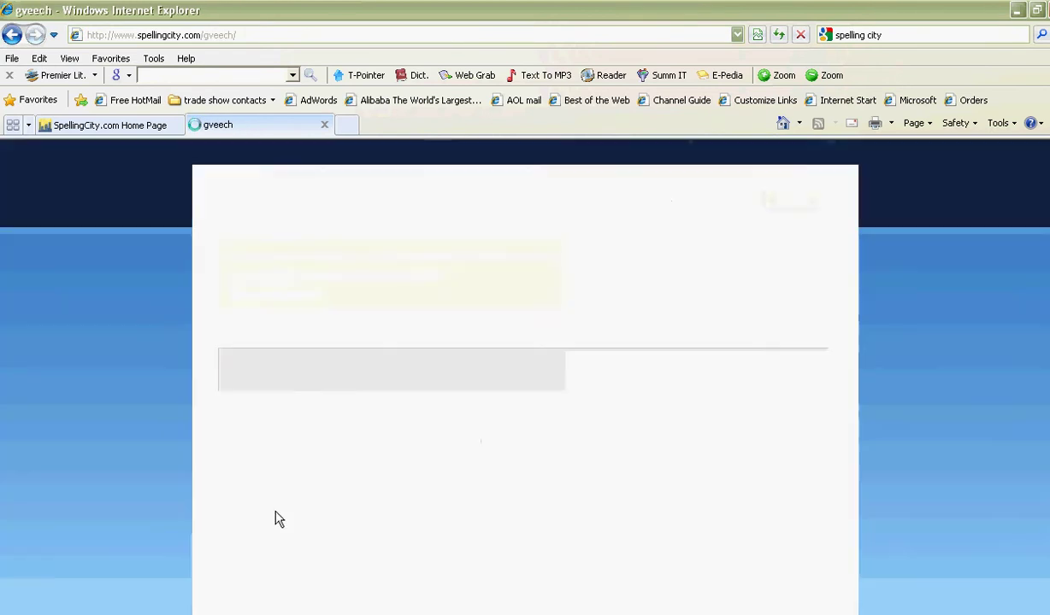
scroll(576, 463, down, 2)
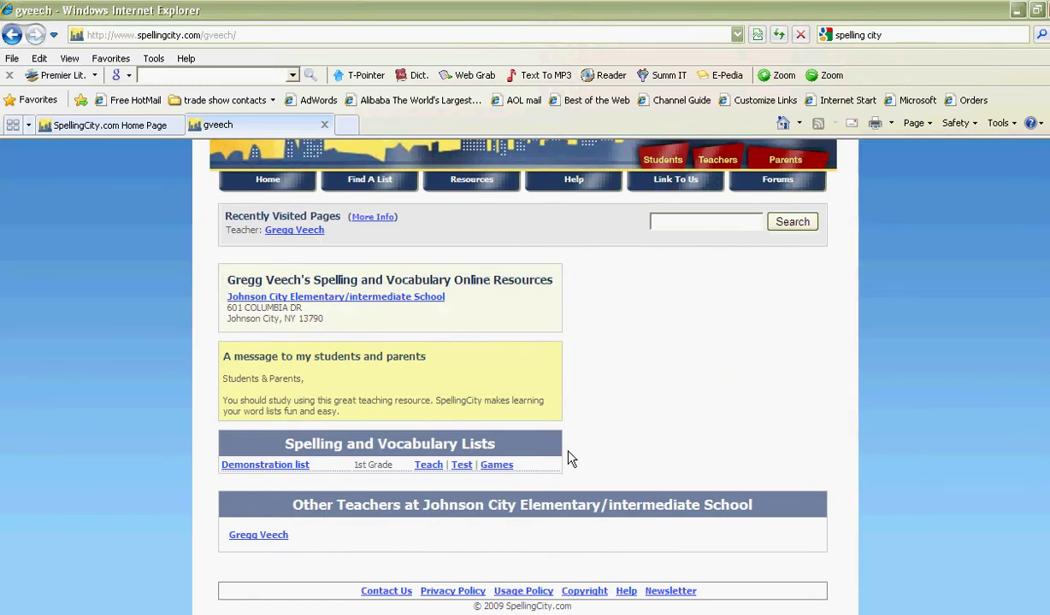
click(265, 468)
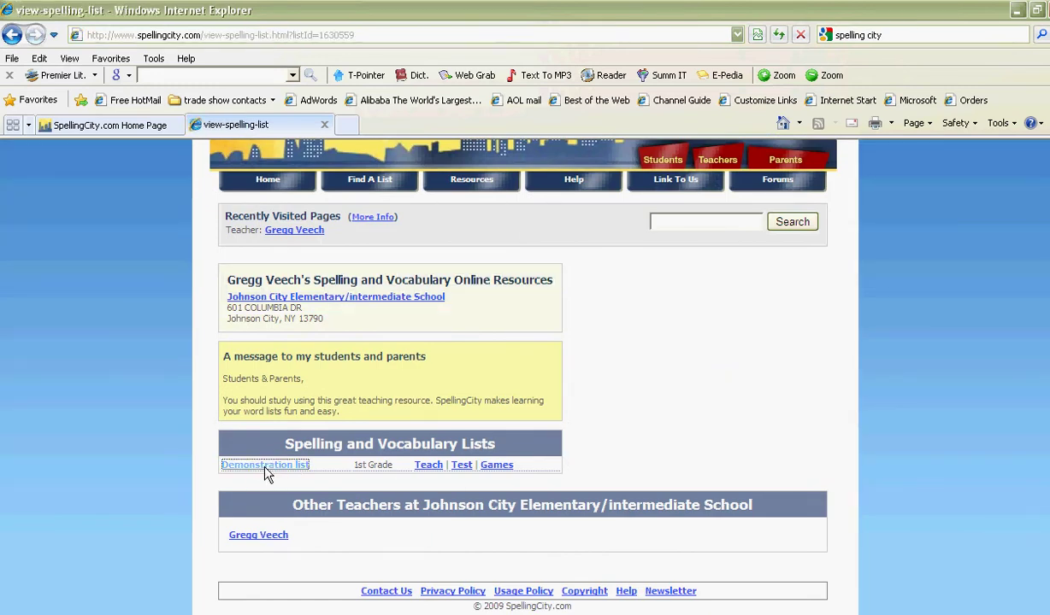
Look over the ten number words and launch the list's Teach Me lesson.
scroll(508, 419, down, 3)
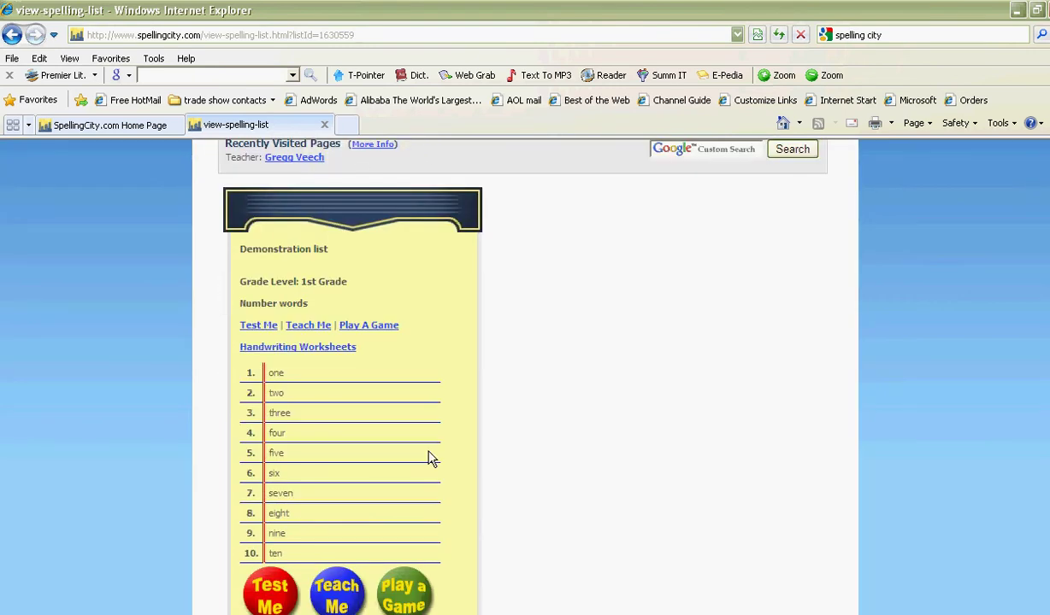
scroll(395, 455, down, 1)
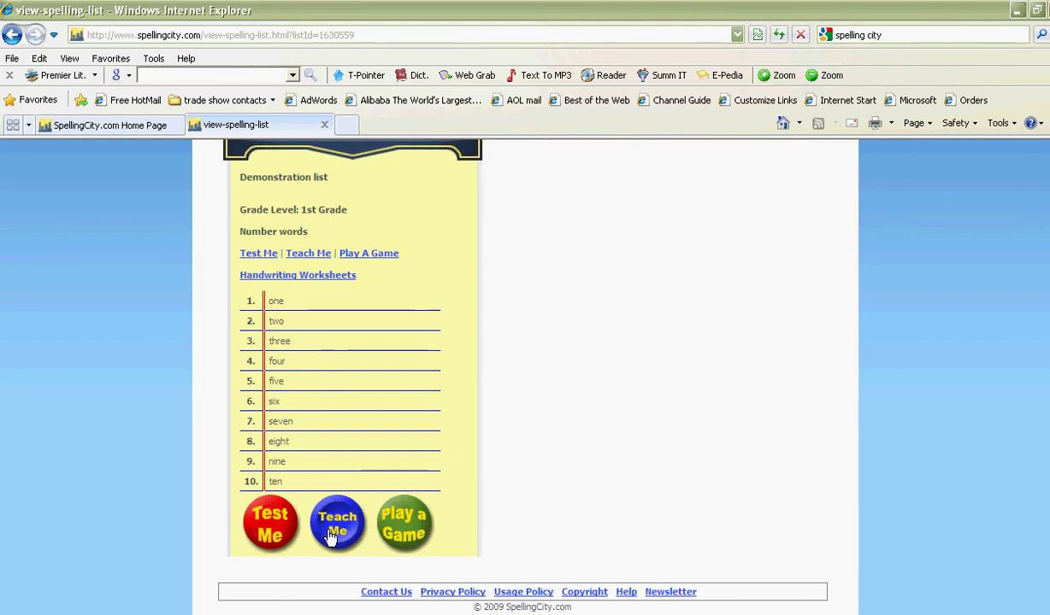
scroll(339, 530, down, 1)
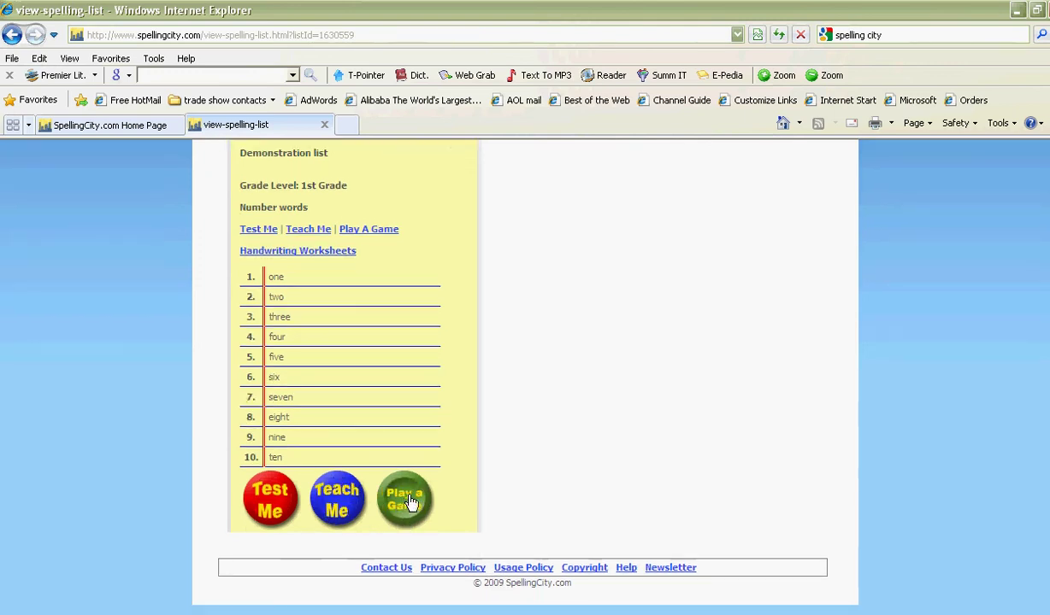
click(341, 504)
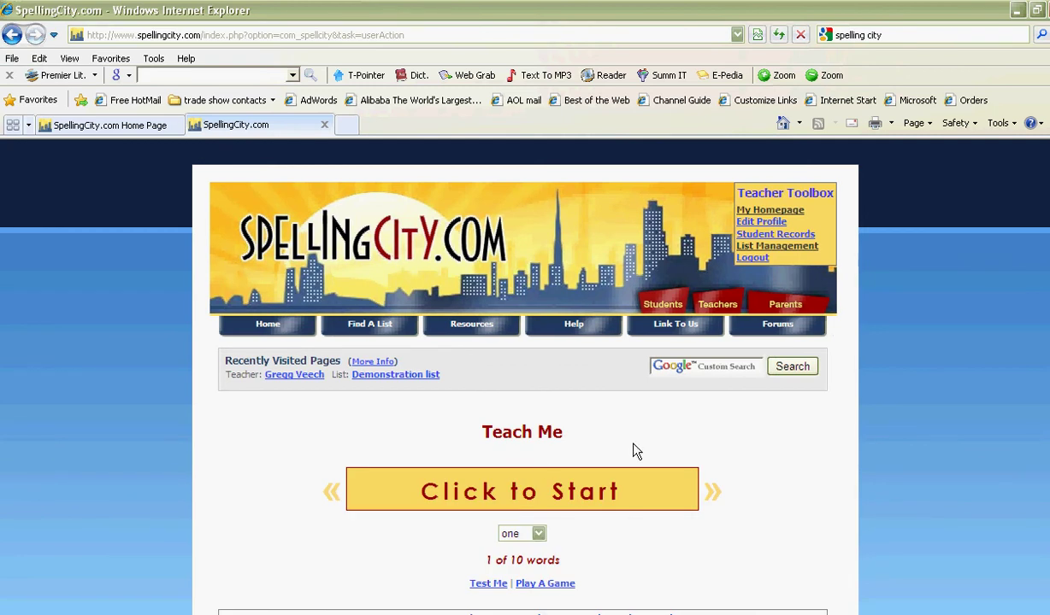
Start the Teach Me lesson, jump ahead to the word 'four', then go to Play A Game.
scroll(658, 442, down, 2)
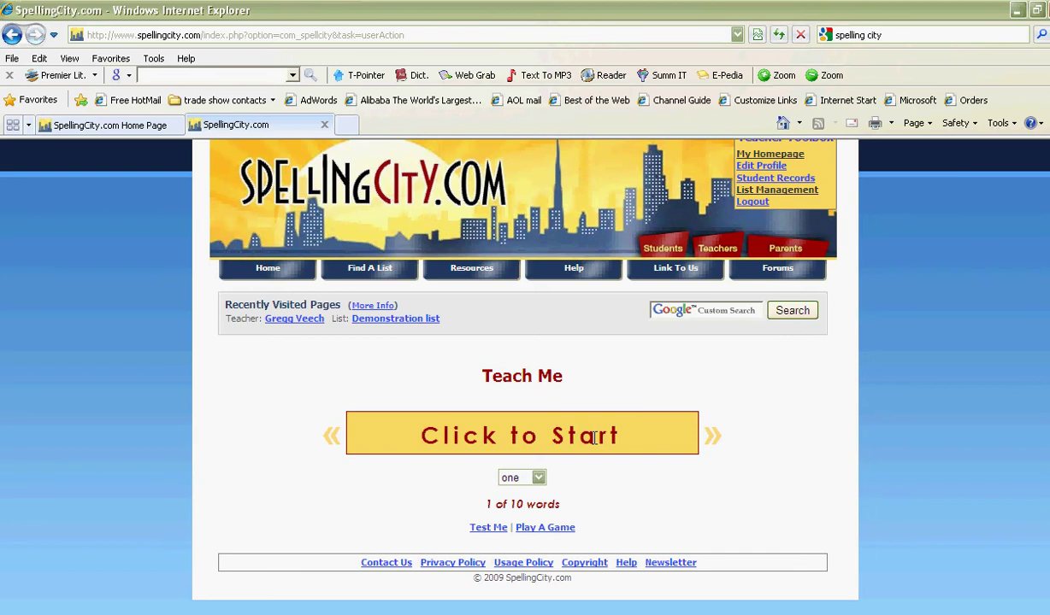
click(508, 441)
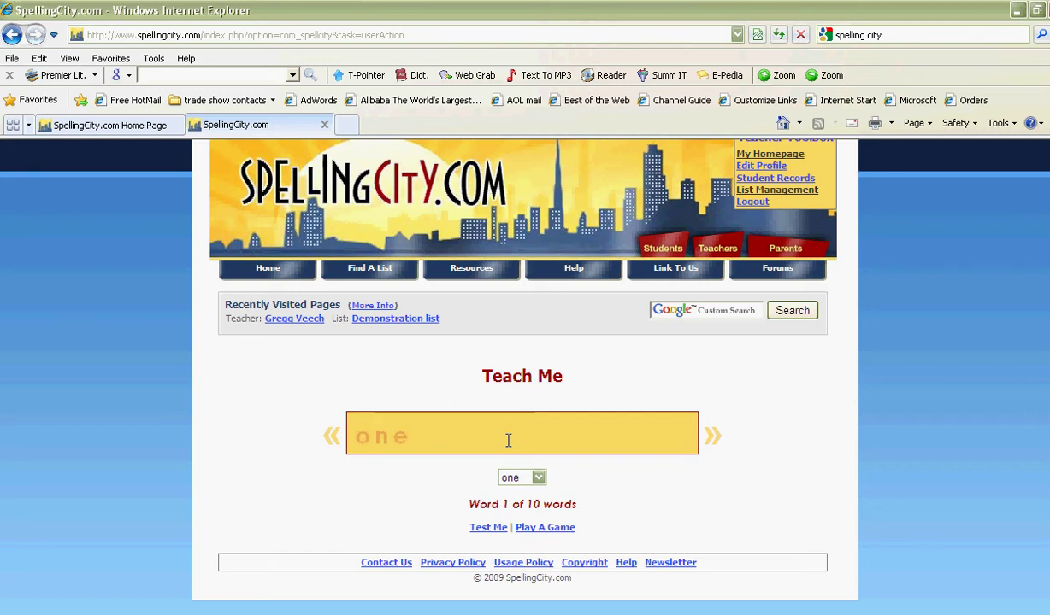
click(539, 479)
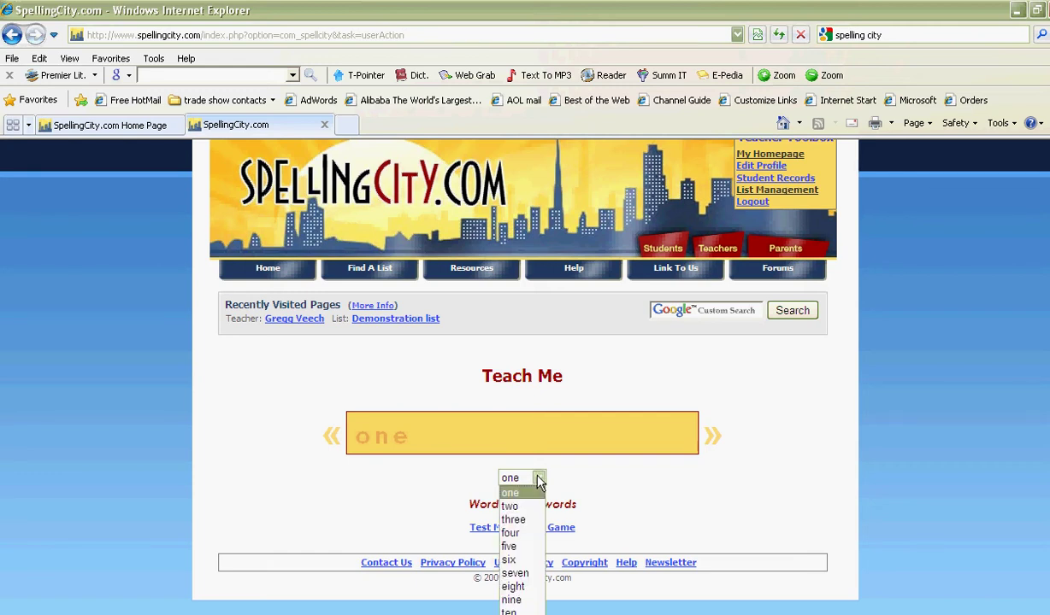
click(513, 533)
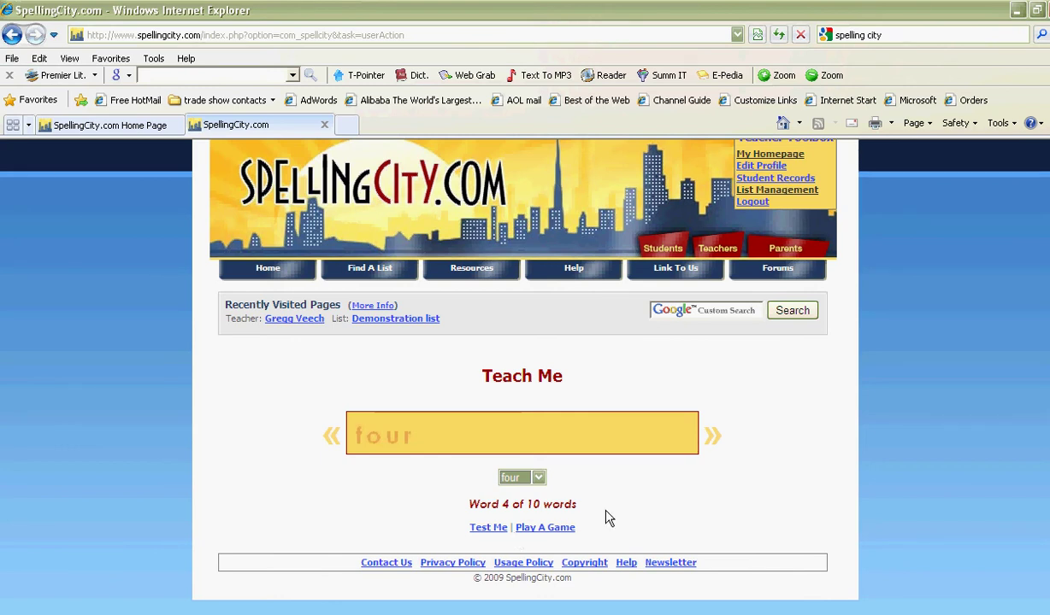
click(551, 529)
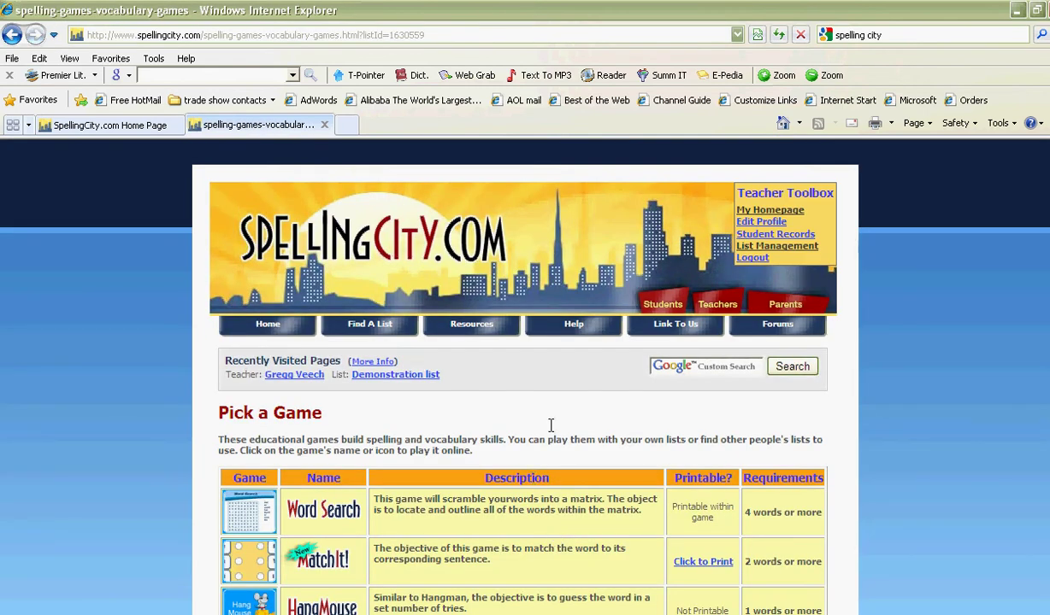
Launch the HangMouse game from the Pick a Game table.
scroll(554, 425, down, 3)
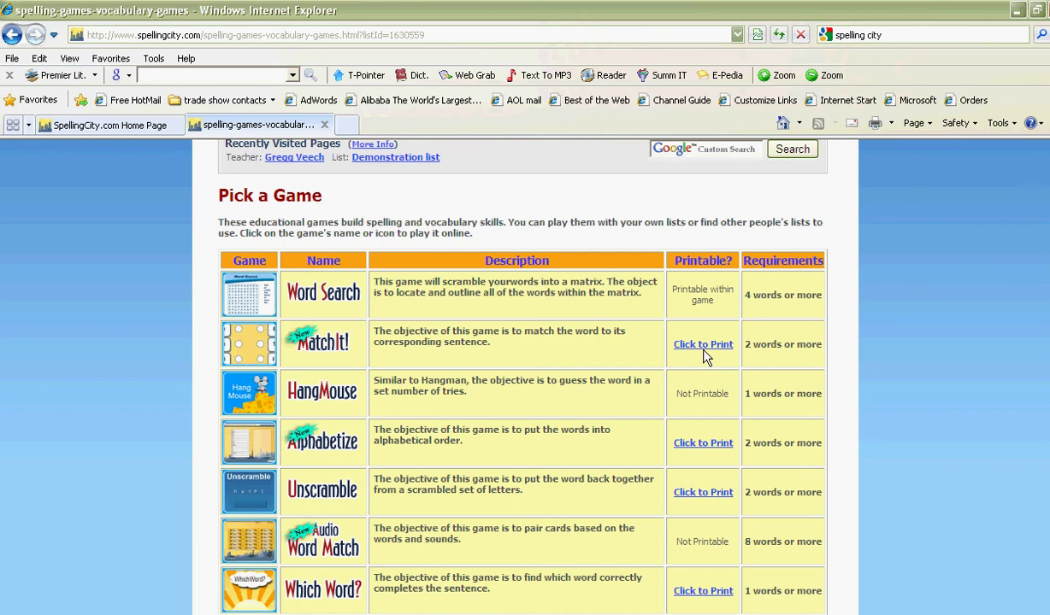
click(322, 407)
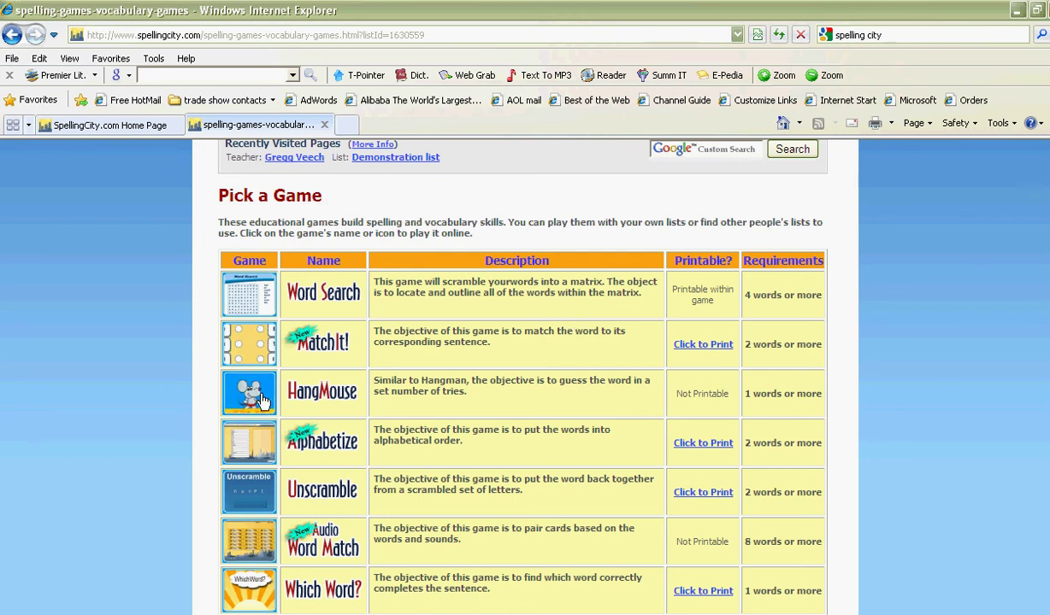
scroll(340, 448, down, 3)
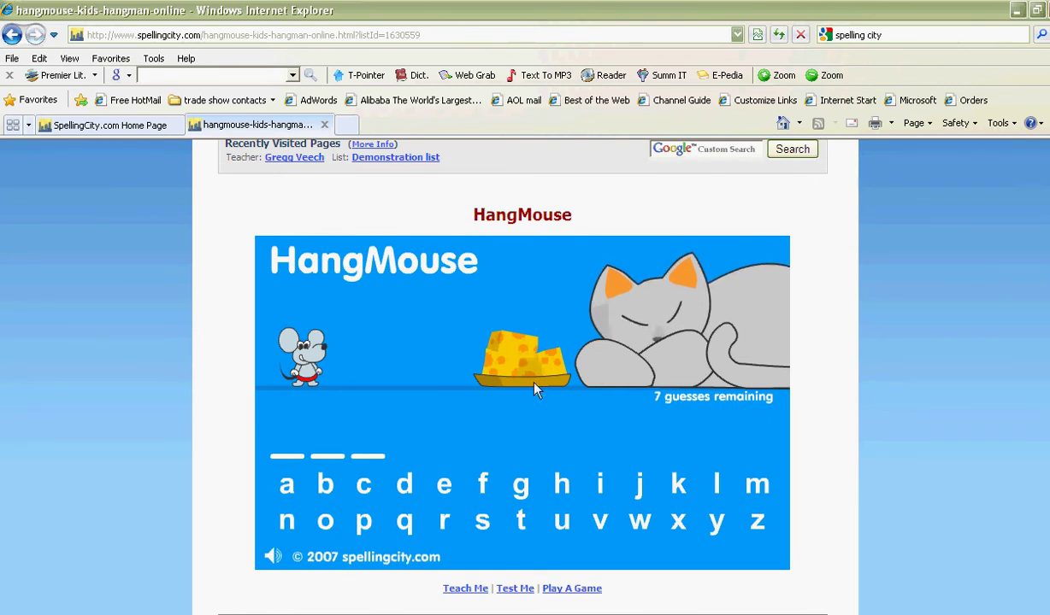
Solve the HangMouse word 'six' by guessing o, t, s, i and x.
click(325, 523)
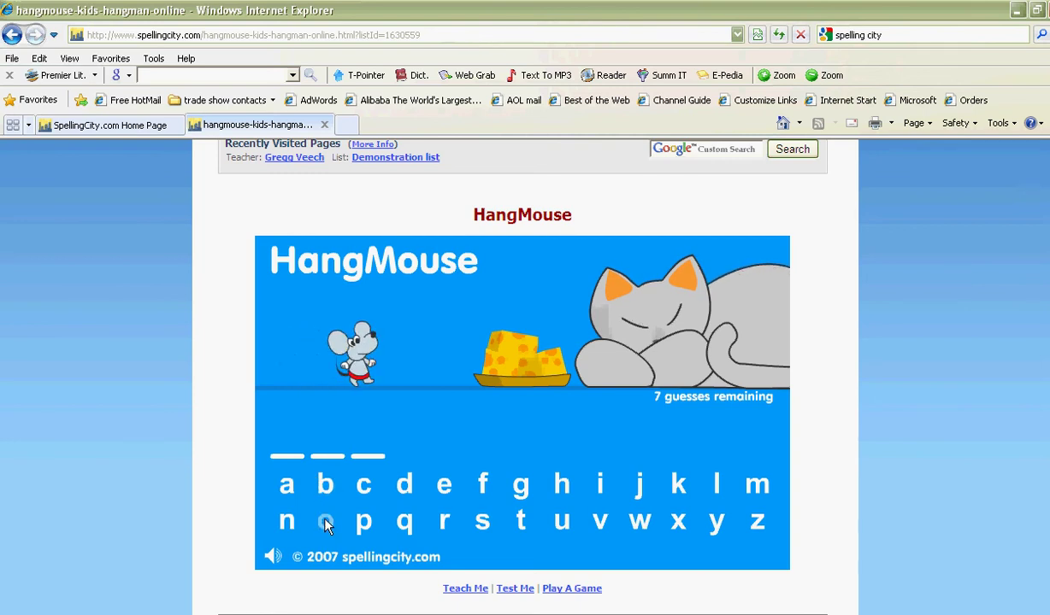
scroll(328, 525, down, 1)
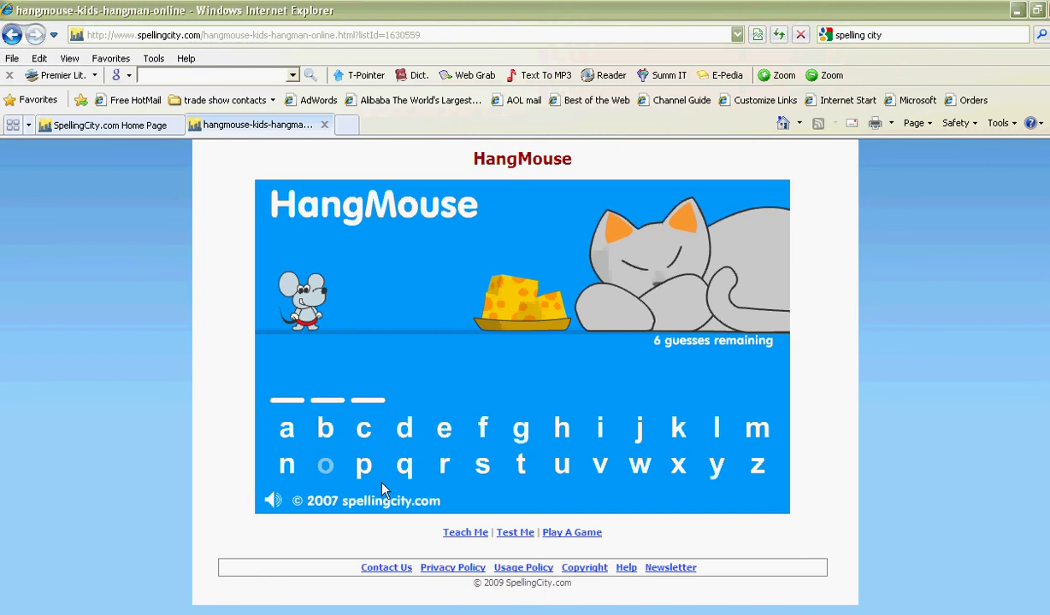
click(522, 467)
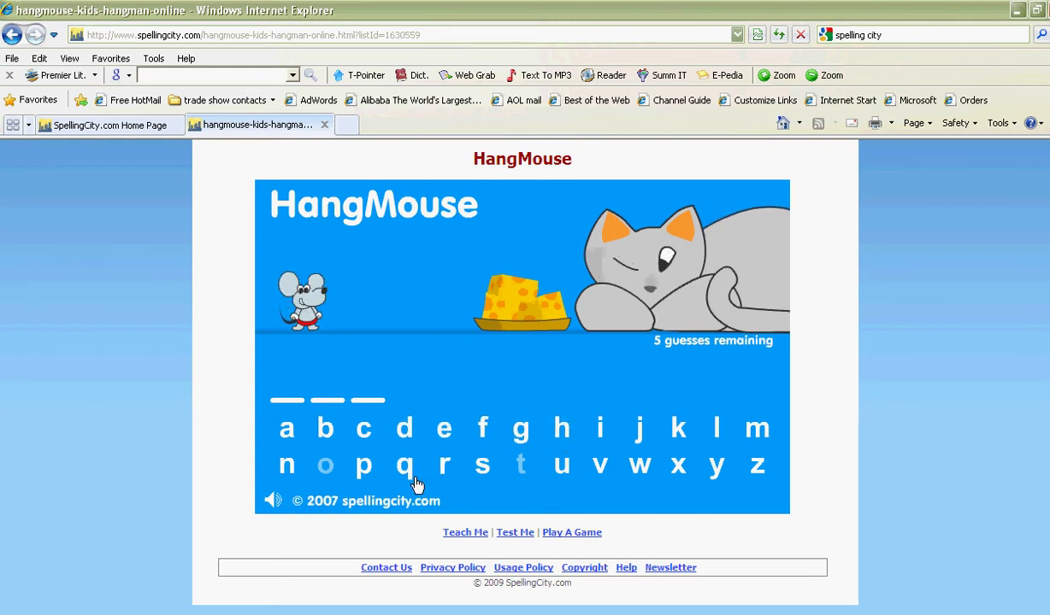
click(483, 469)
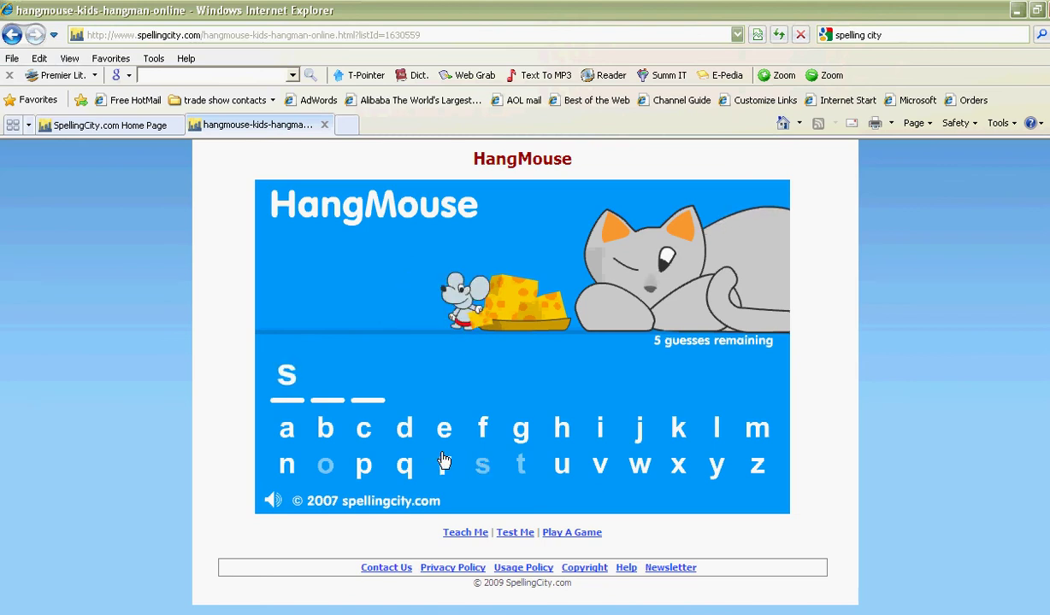
click(601, 430)
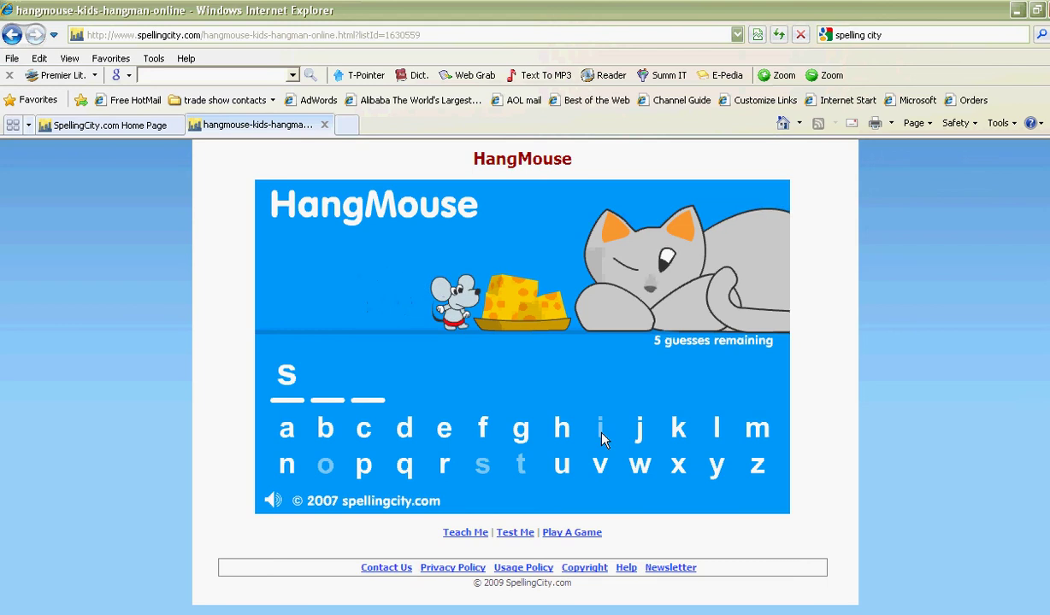
click(677, 466)
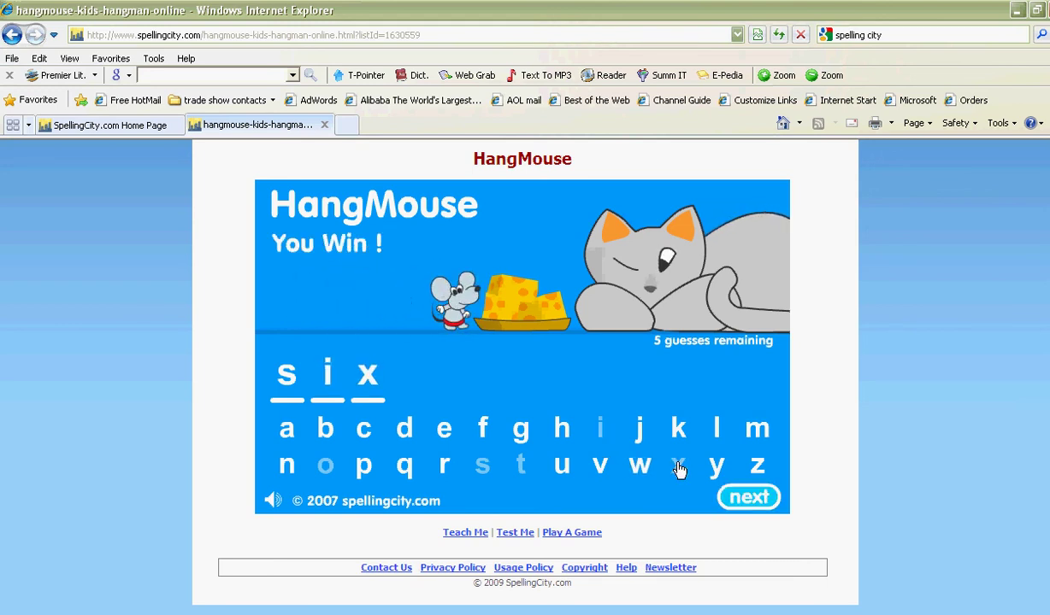
Move to the next round, then leave the game for the previous page.
click(749, 500)
scroll(745, 499, up, 4)
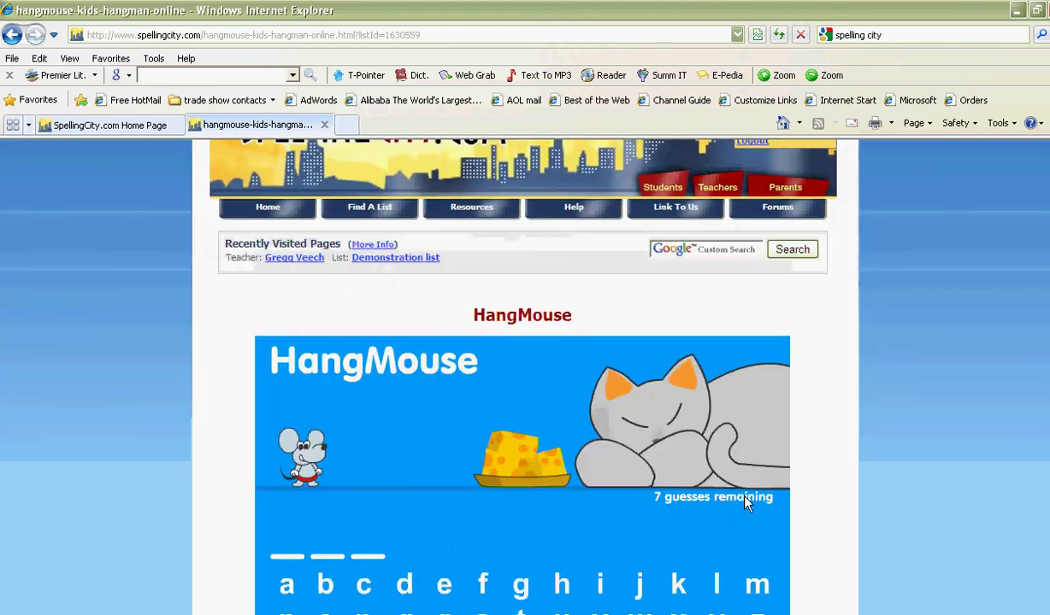
click(12, 37)
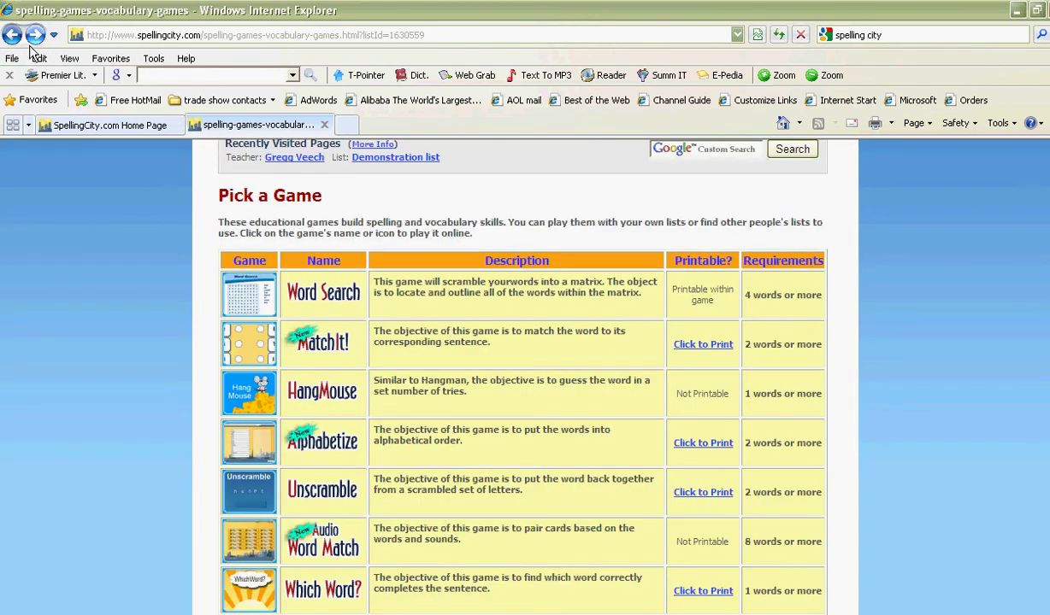
Reload the Pick a Game list and start the Test Me spelling test.
click(24, 34)
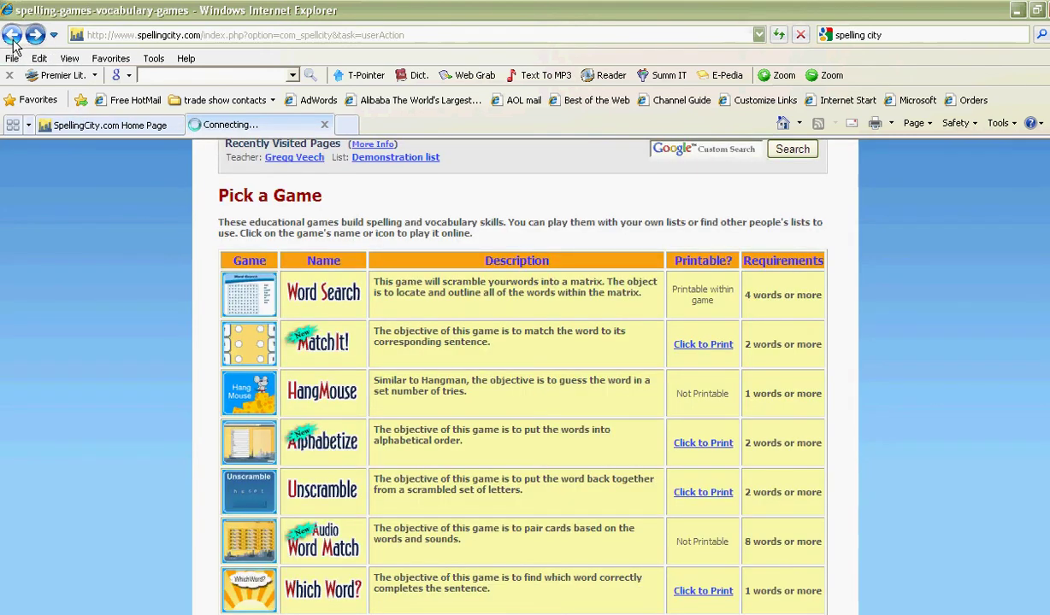
click(35, 35)
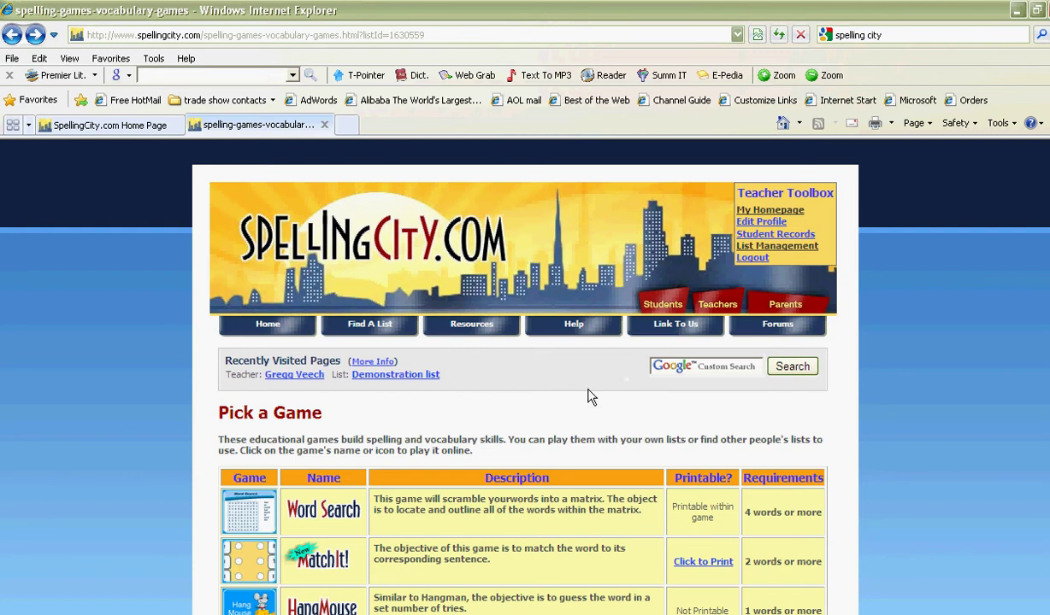
scroll(599, 390, down, 5)
click(547, 531)
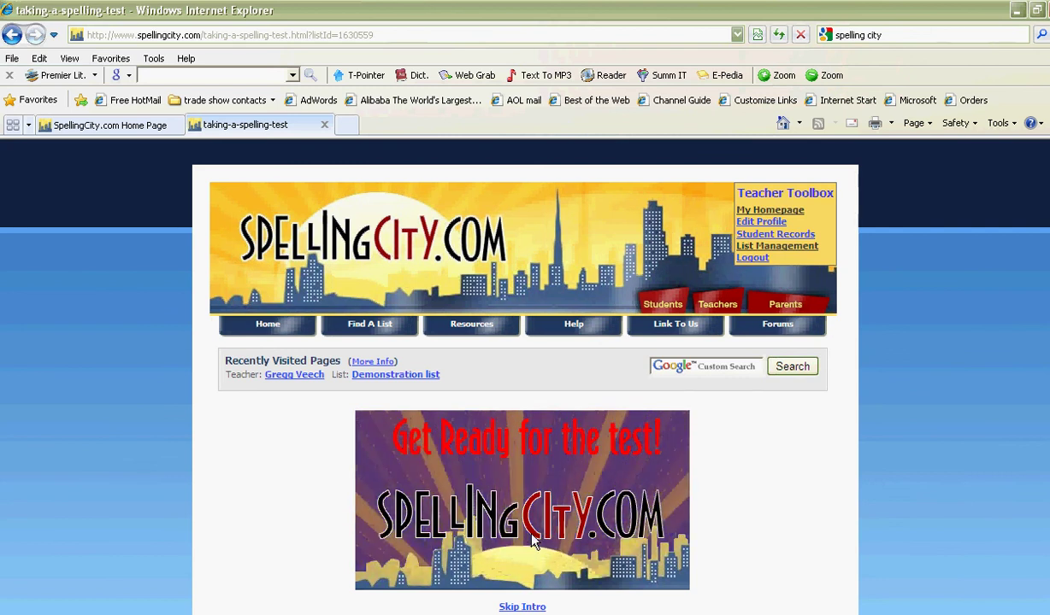
Enter 'one' and 'two' as the first two test answers and submit them for checking.
scroll(531, 530, down, 2)
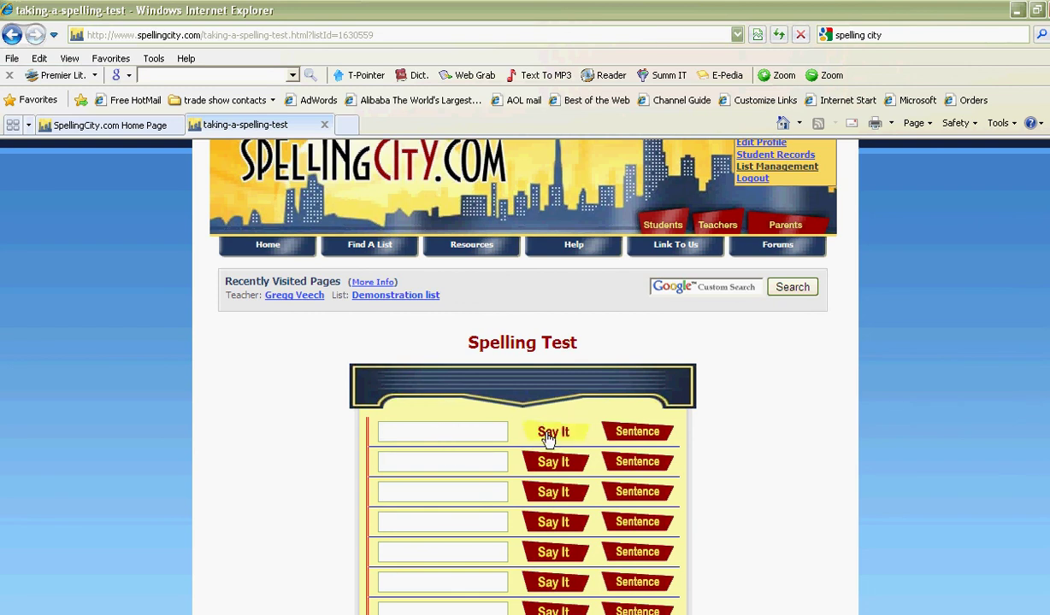
text(one)
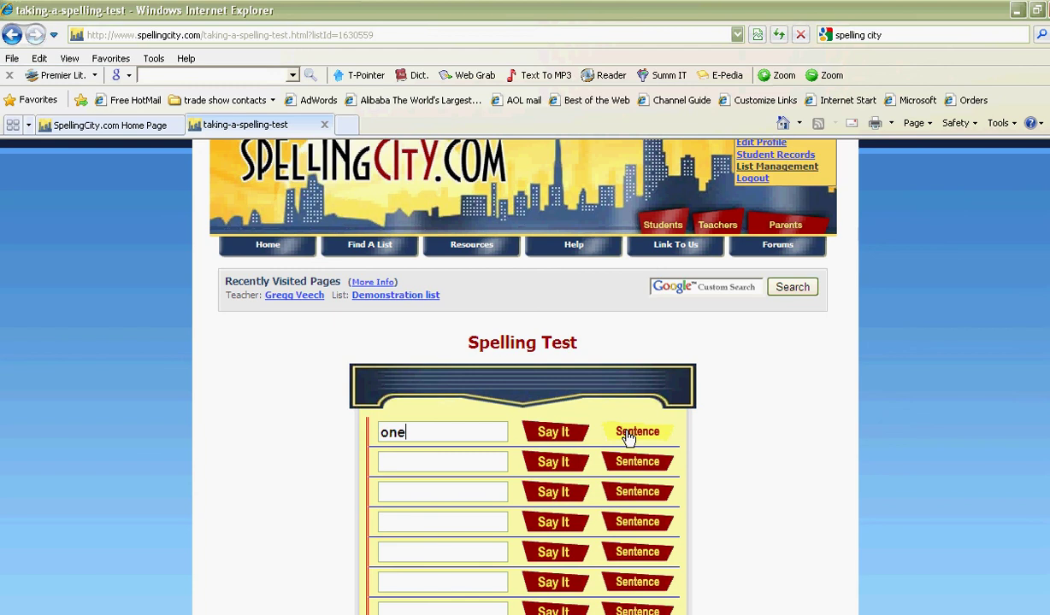
scroll(629, 437, down, 1)
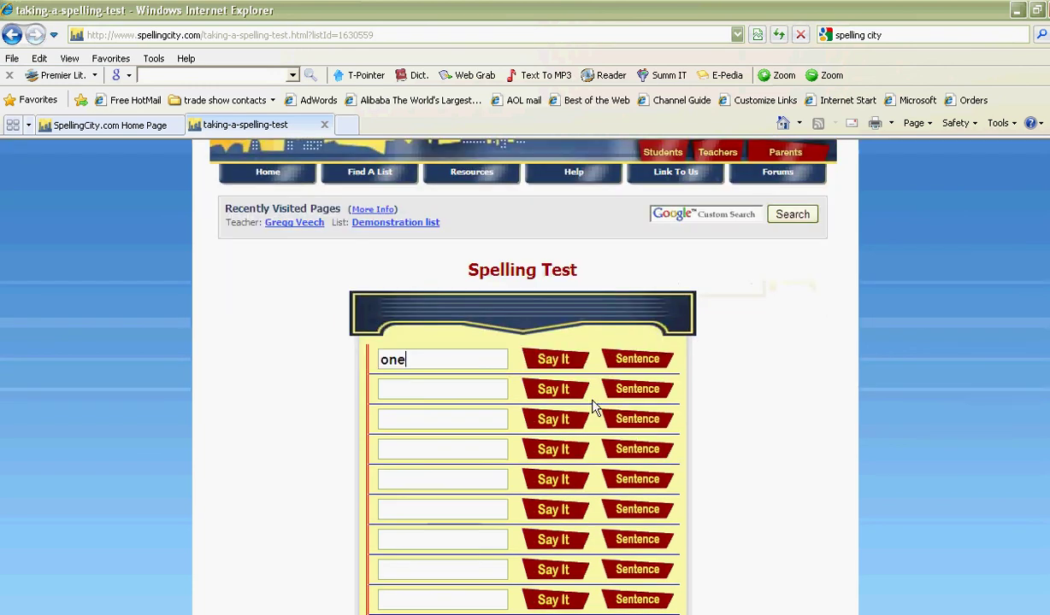
click(553, 391)
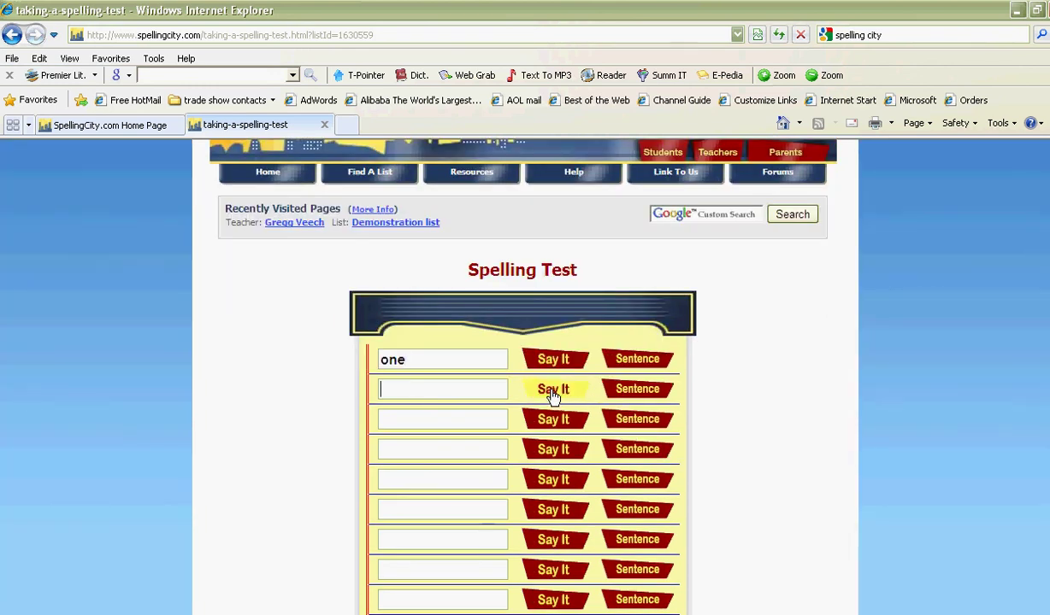
text(two)
scroll(556, 395, down, 3)
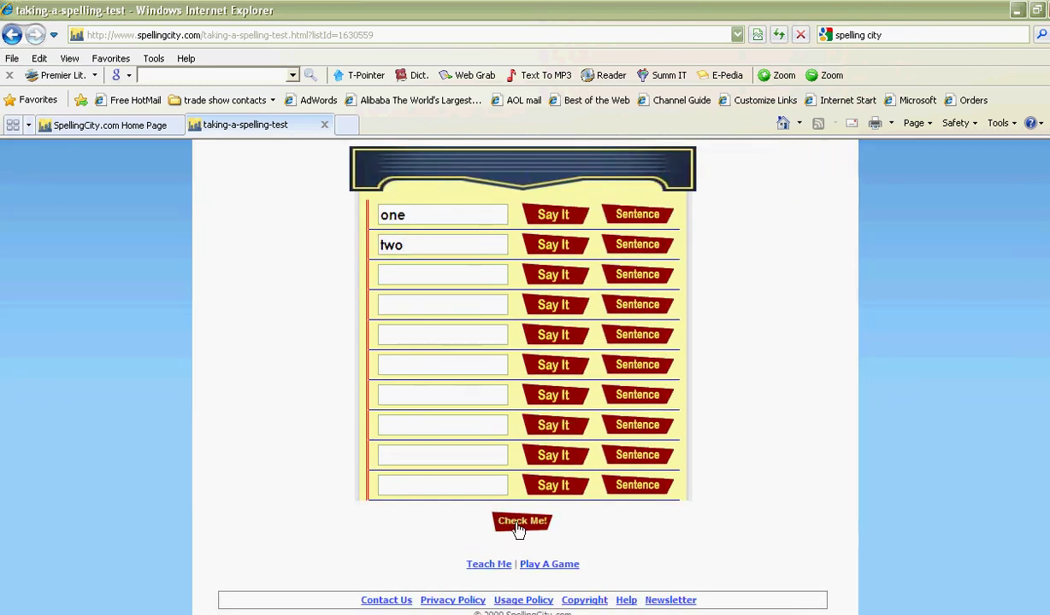
click(515, 523)
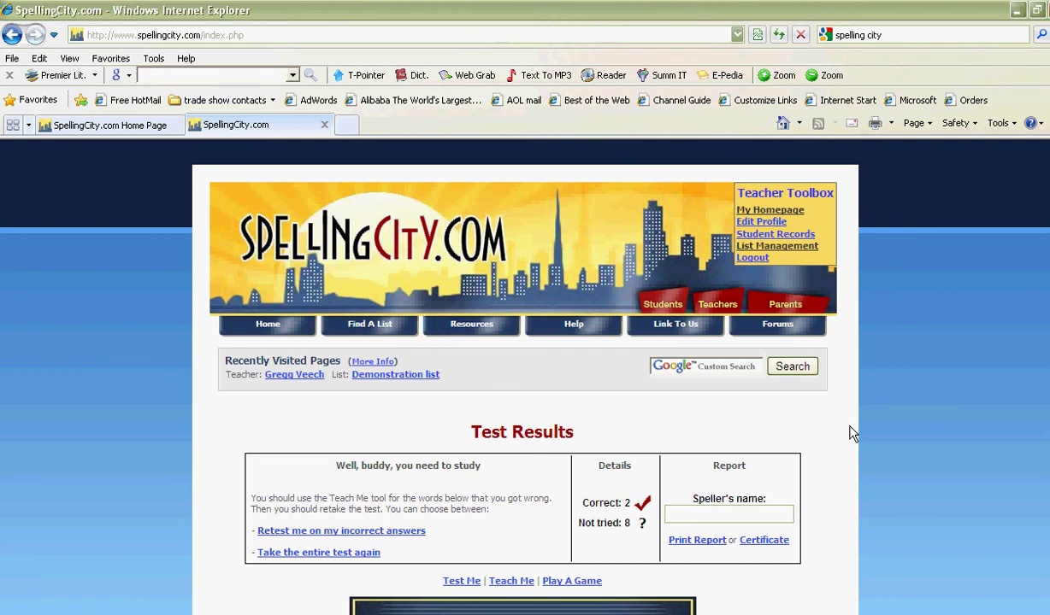
Scroll down the Test Results to see words from 'three' onward marked not tried.
scroll(649, 427, down, 3)
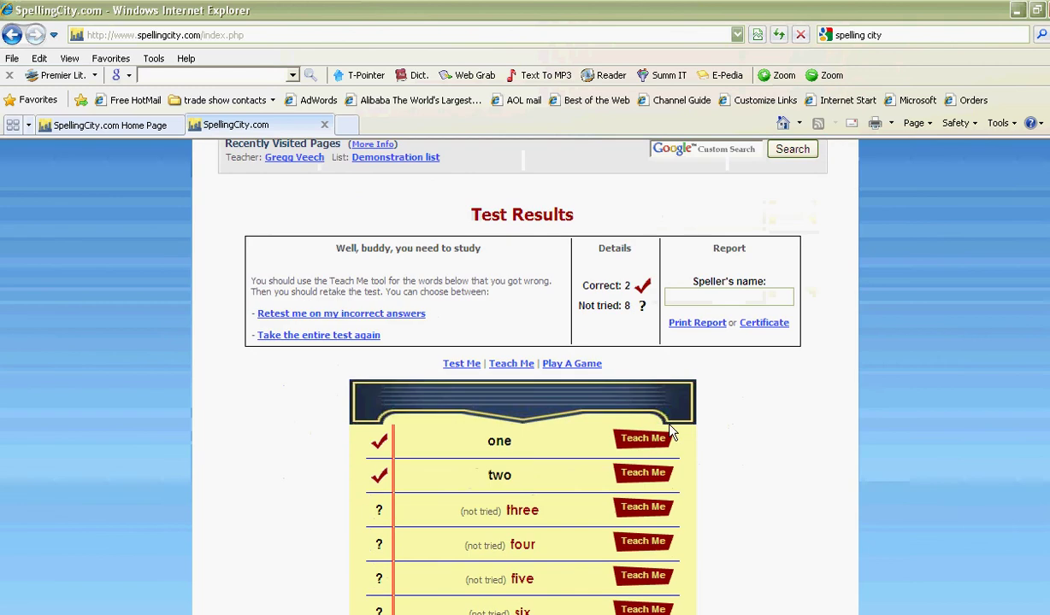